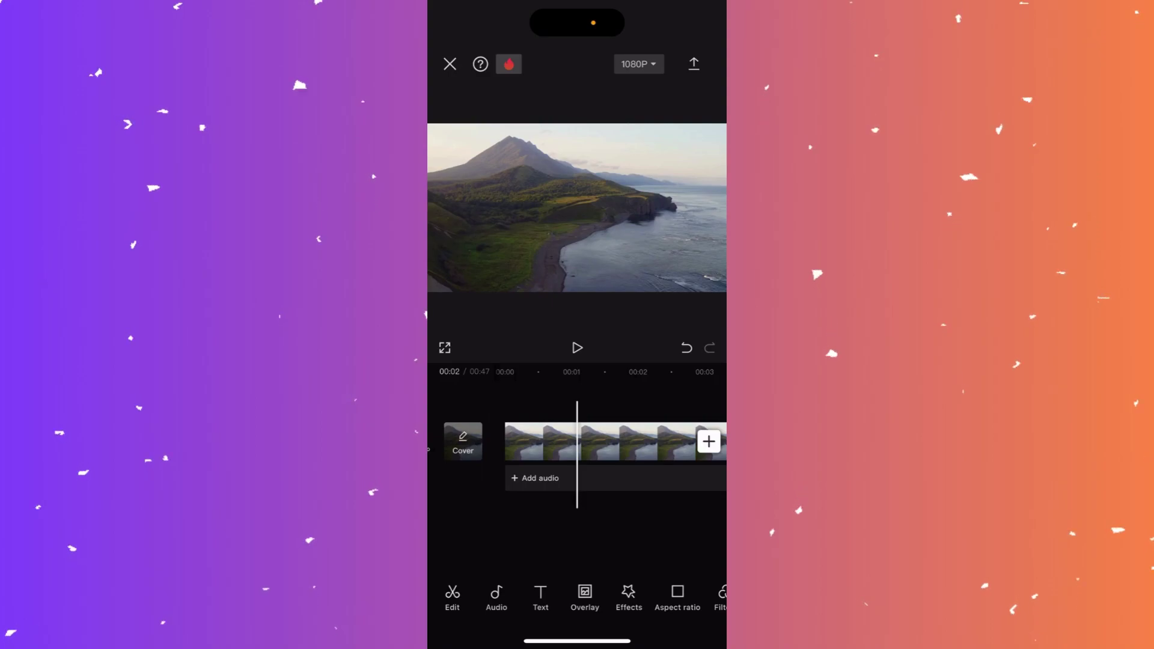
Open the 1080P export quality panel showing 60 fps, Smart HDR and 96.7 MB estimate
click(640, 63)
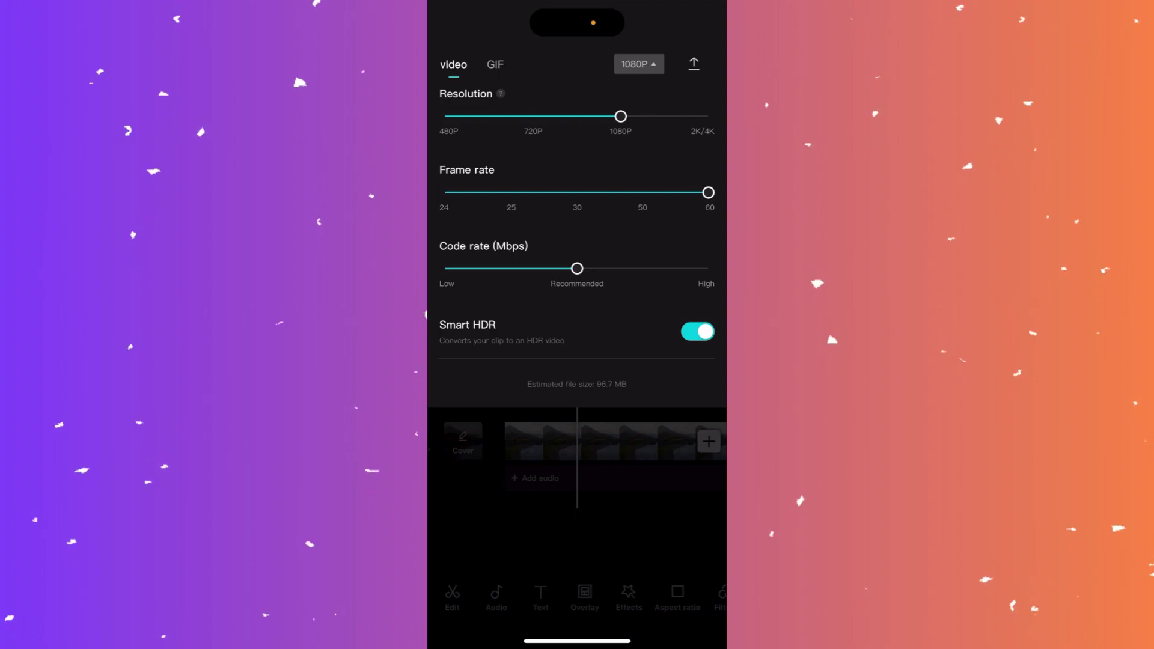
Drop the frame rate slider to 24, then set it to 30 fps (69.1 MB)
drag(708, 192, 445, 192)
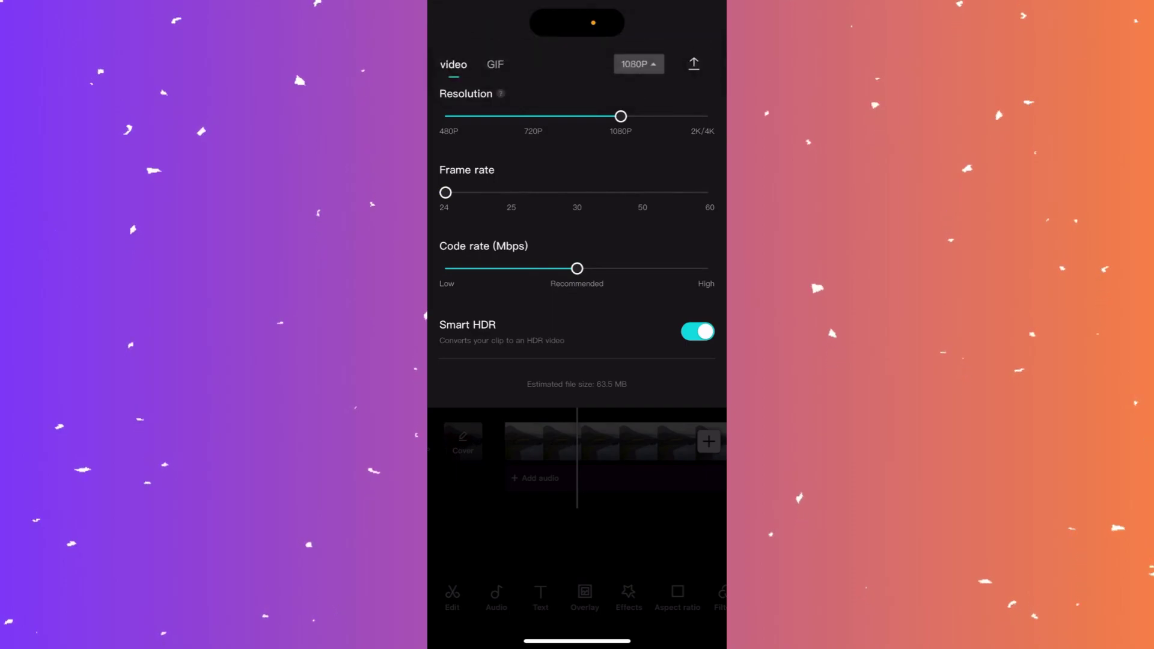
drag(446, 192, 577, 193)
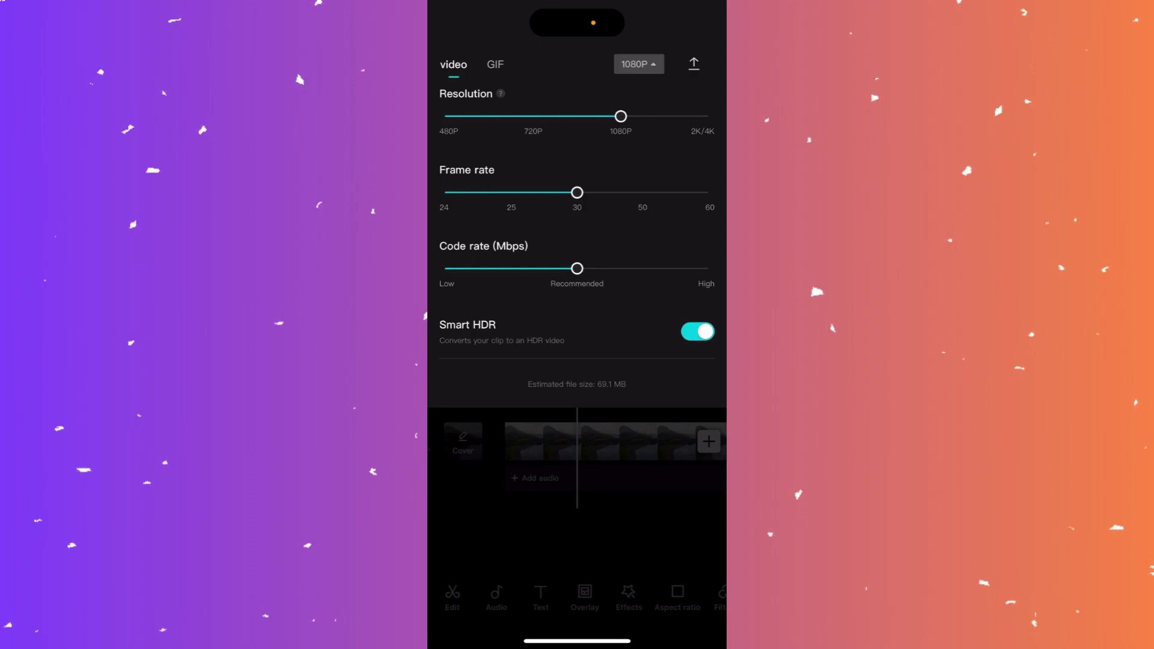